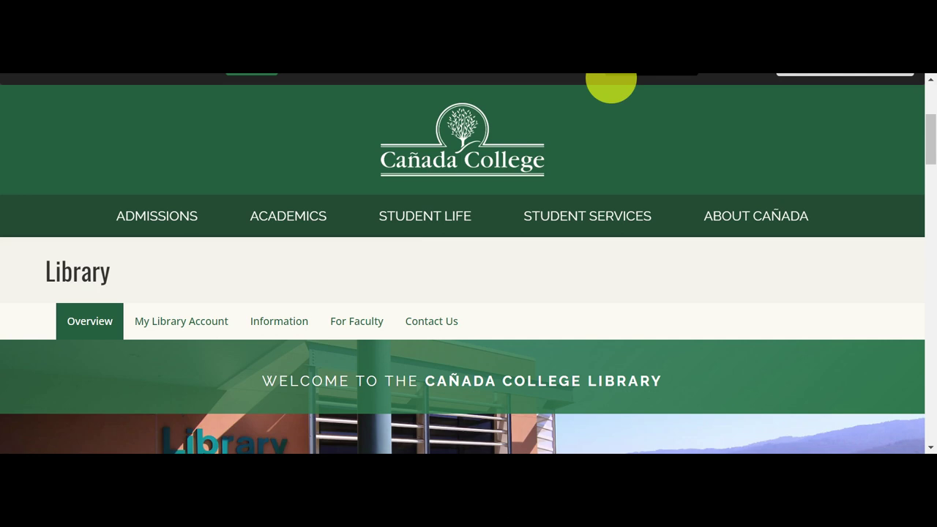
Sign in to My Library Account through SMCCD OneLogin with the student account password
scroll(512, 168, down, 1)
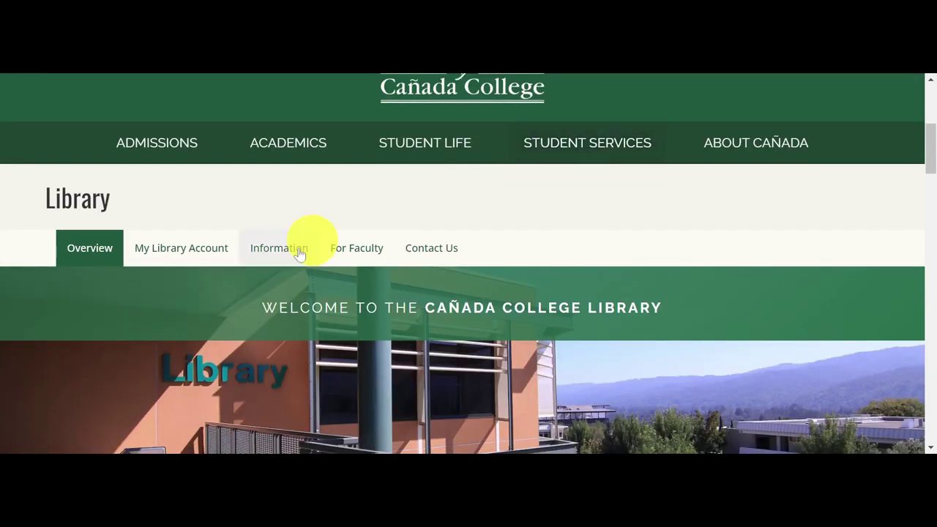
click(183, 260)
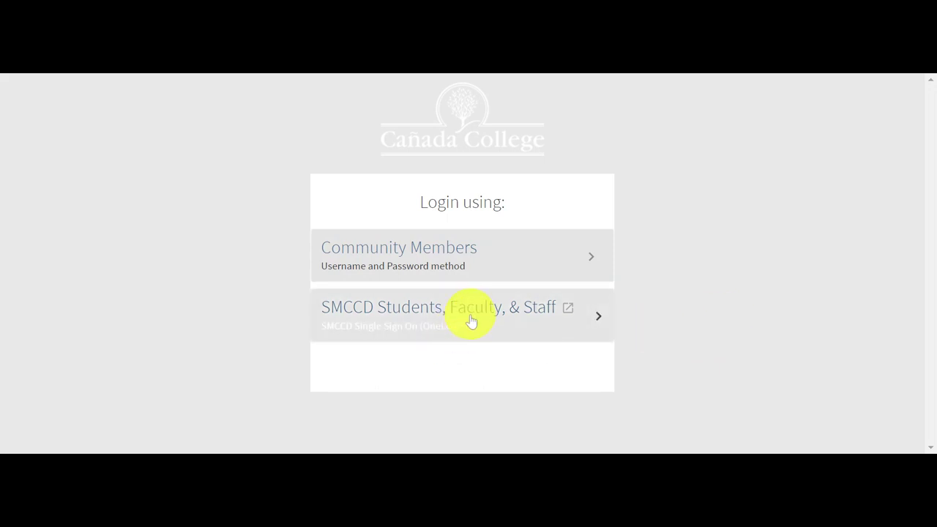
click(420, 317)
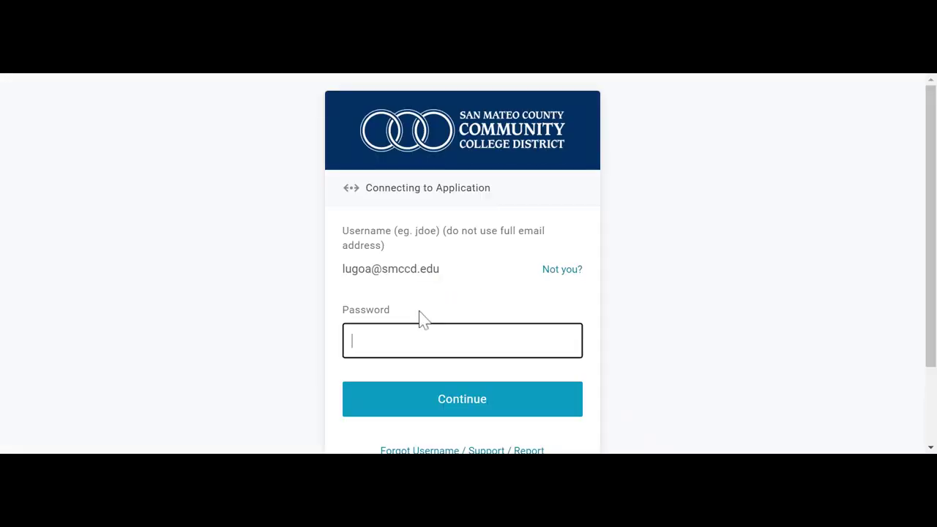
click(464, 405)
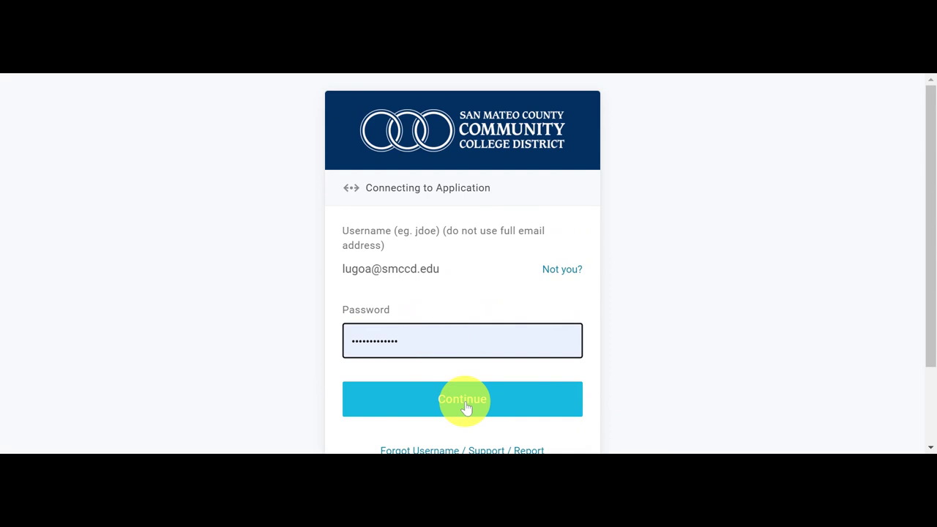
click(464, 405)
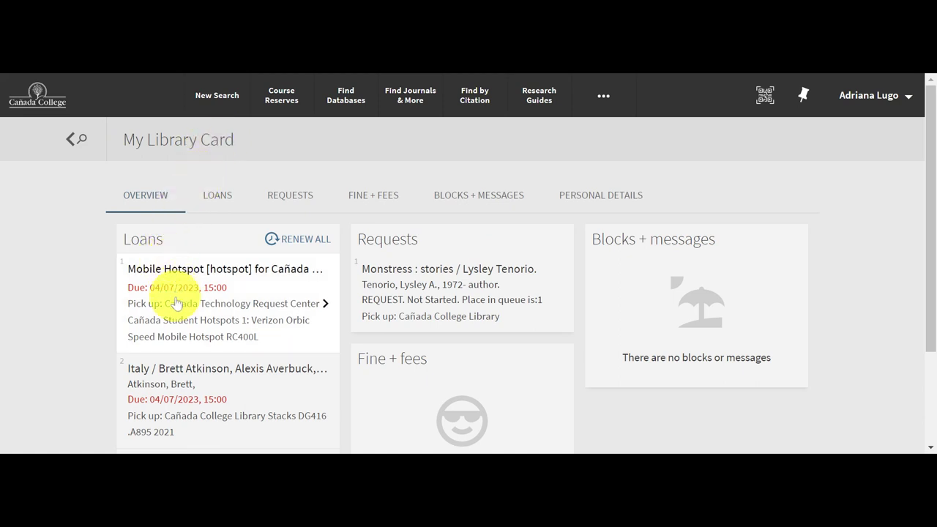
scroll(175, 303, down, 2)
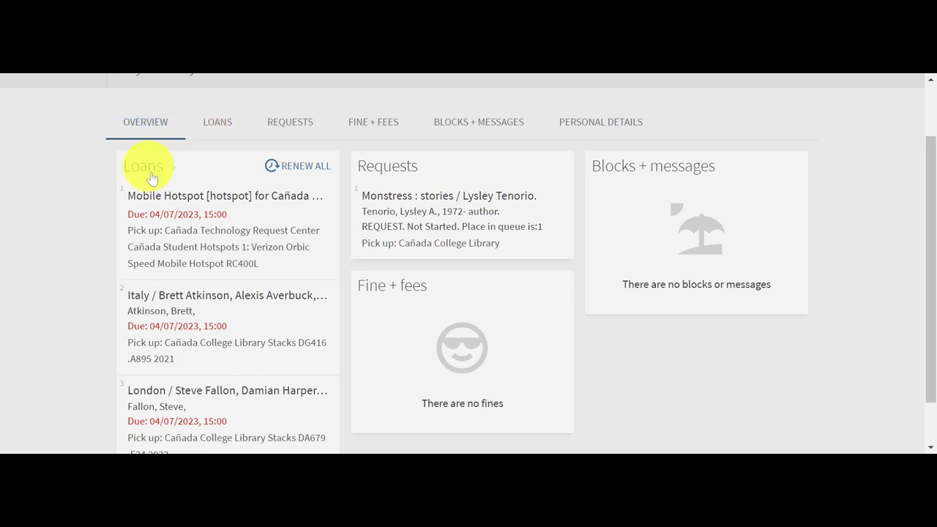
Renew the Italy / Brett Atkinson loan from the Loans list, extending it to 04/13/2023
click(220, 129)
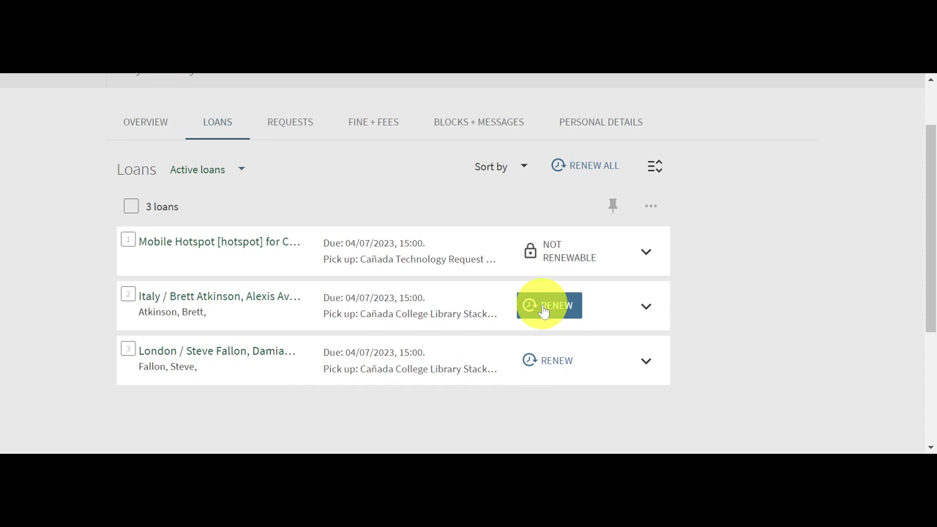
click(543, 312)
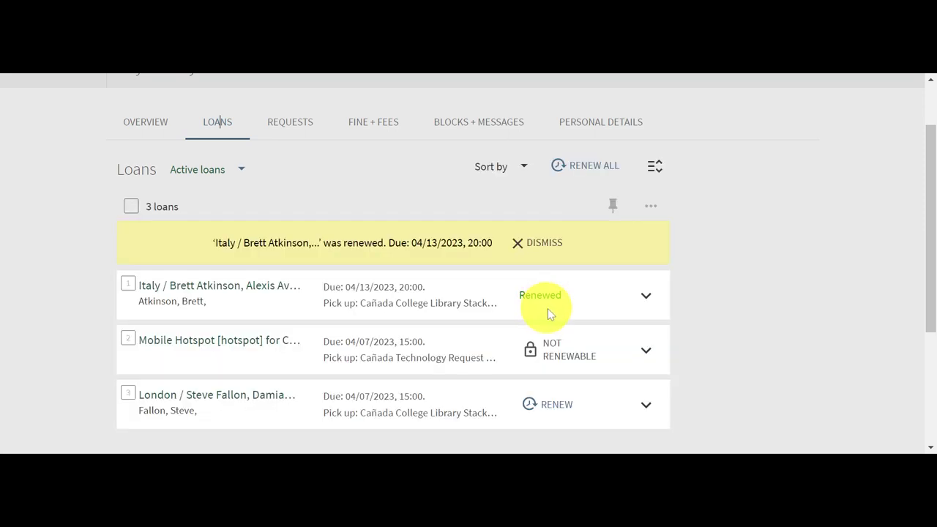
scroll(741, 308, down, 1)
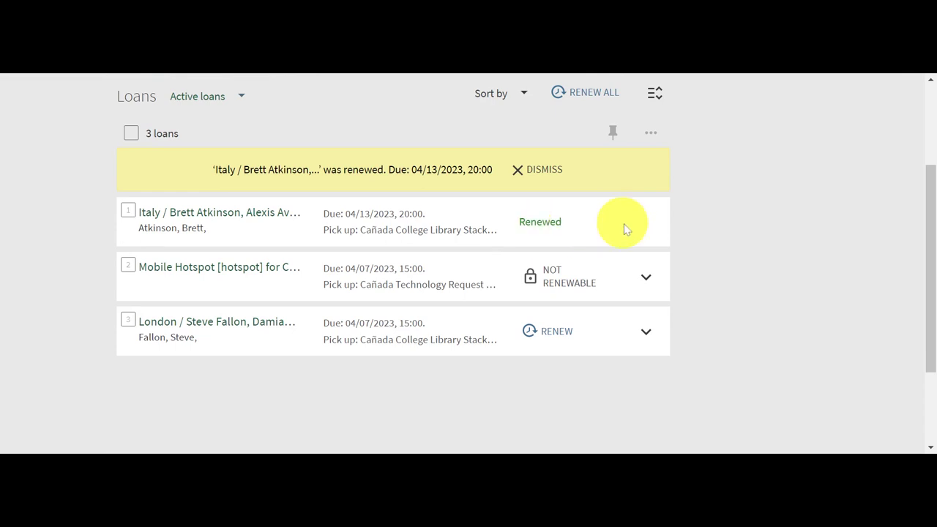
click(646, 225)
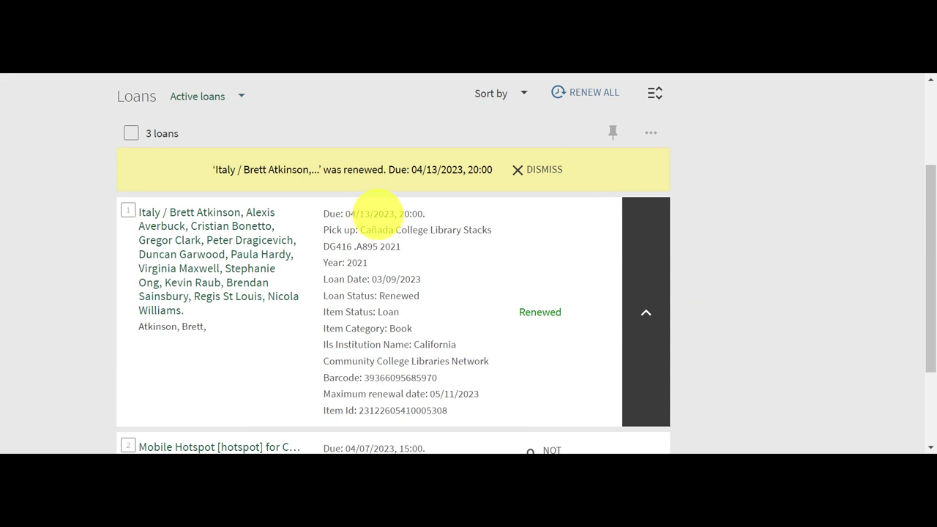
click(648, 306)
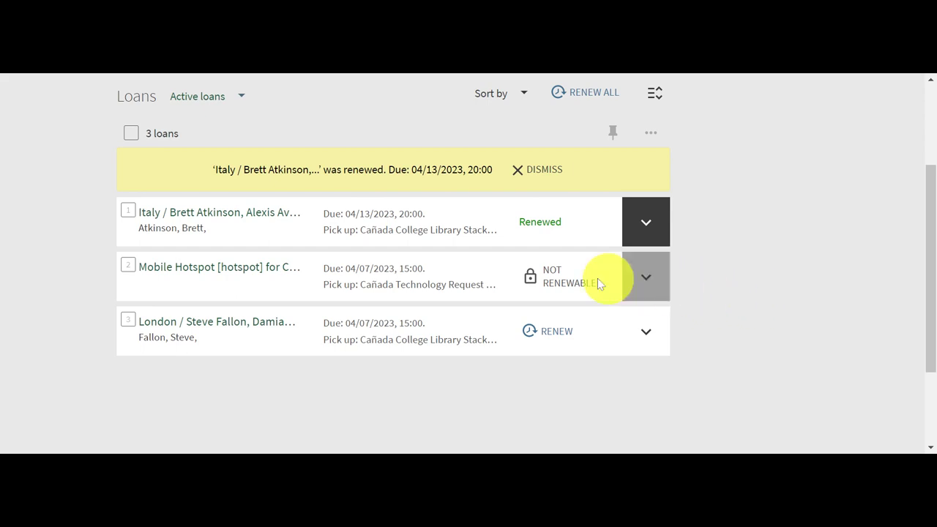
mouse_move(646, 277)
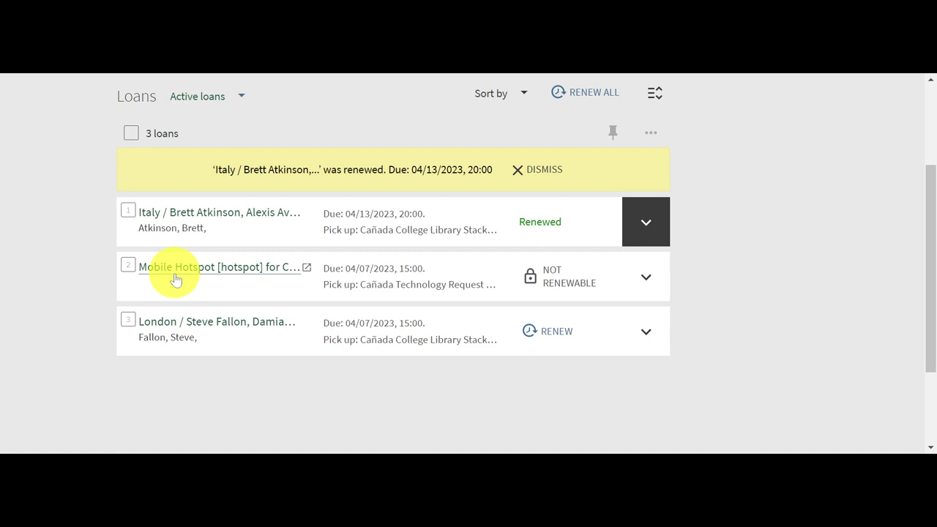
Expand the Mobile Hotspot loan to review its details and NOT RENEWABLE status
click(646, 277)
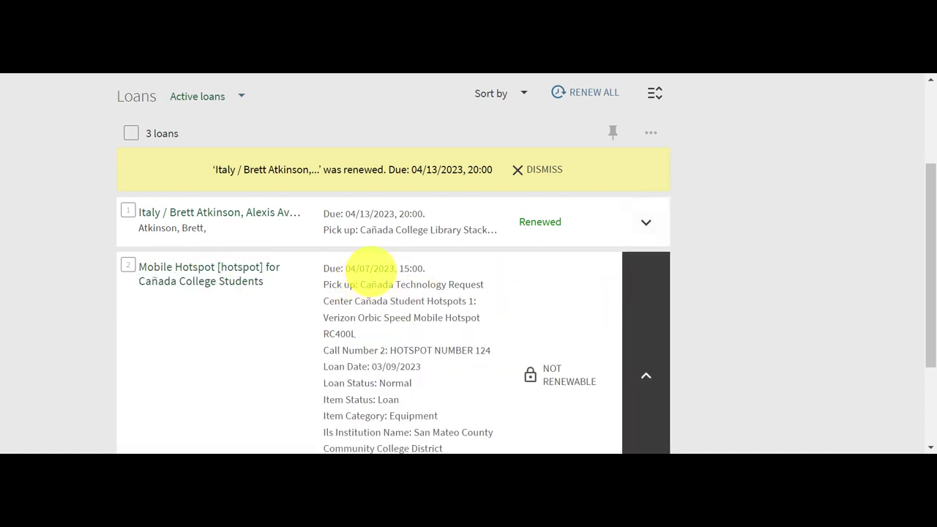
scroll(398, 251, down, 2)
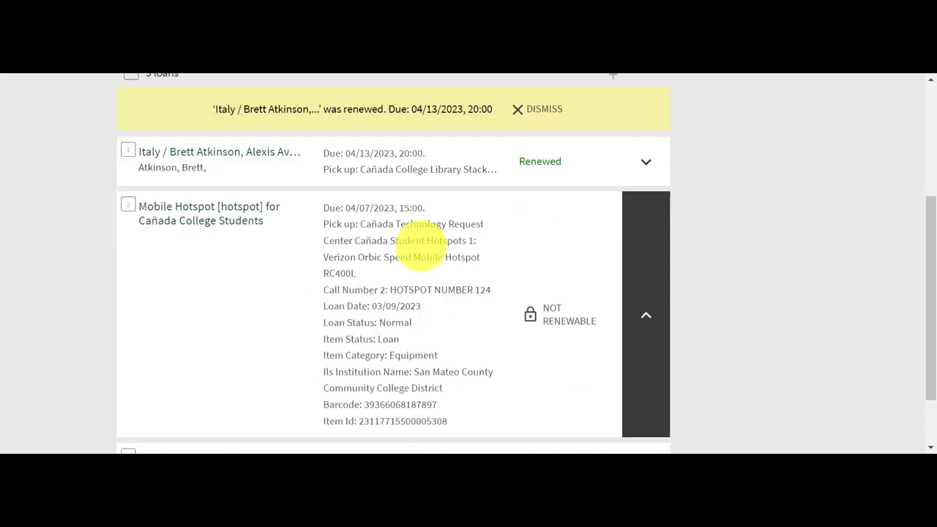
scroll(439, 303, down, 2)
mouse_move(563, 315)
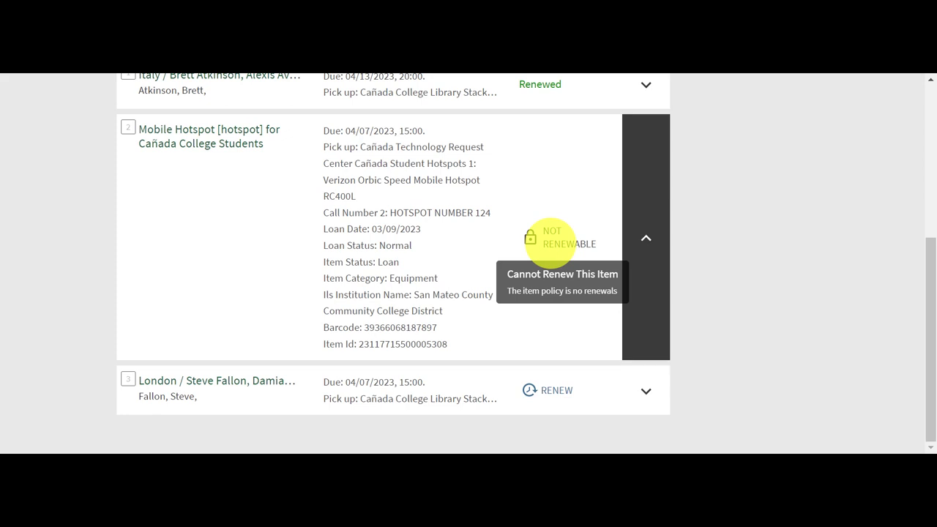
scroll(759, 256, up, 4)
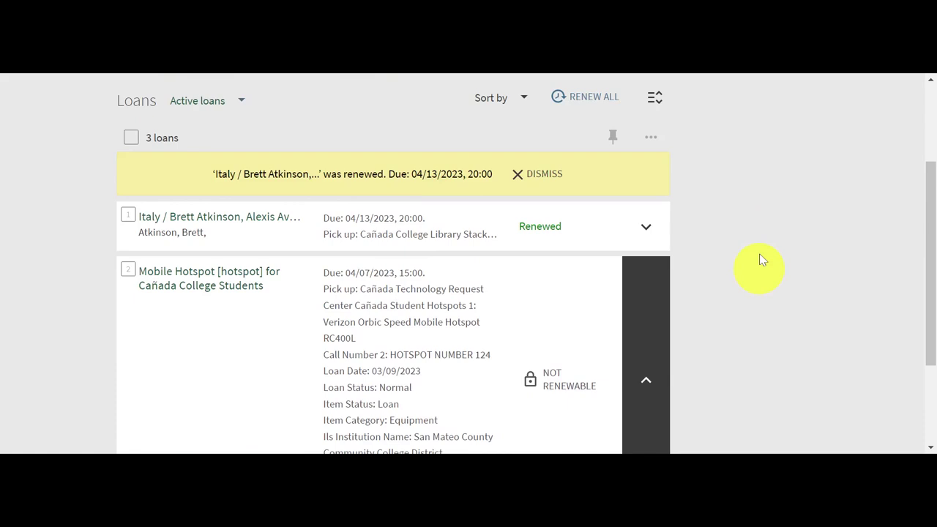
scroll(759, 256, up, 4)
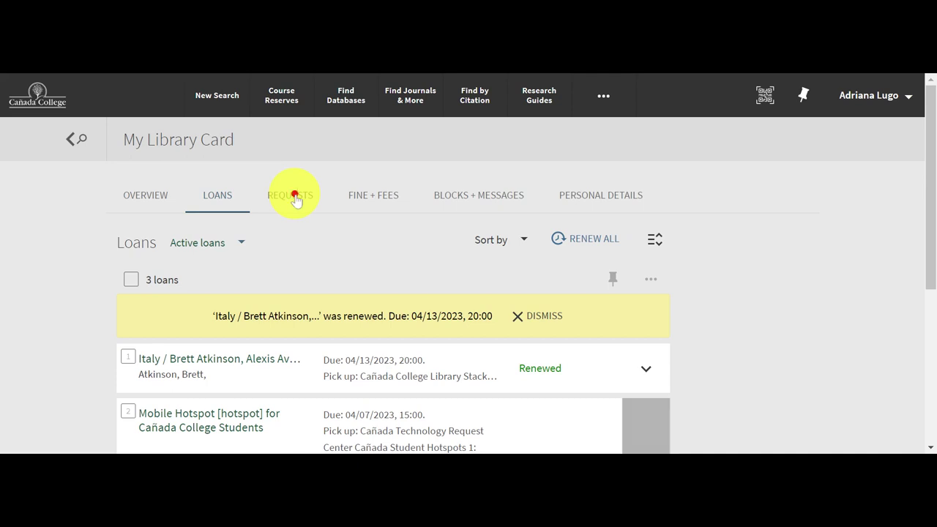
Expand the Monstress request's details in the Requests list, showing pickup at Cañada College Library
click(296, 200)
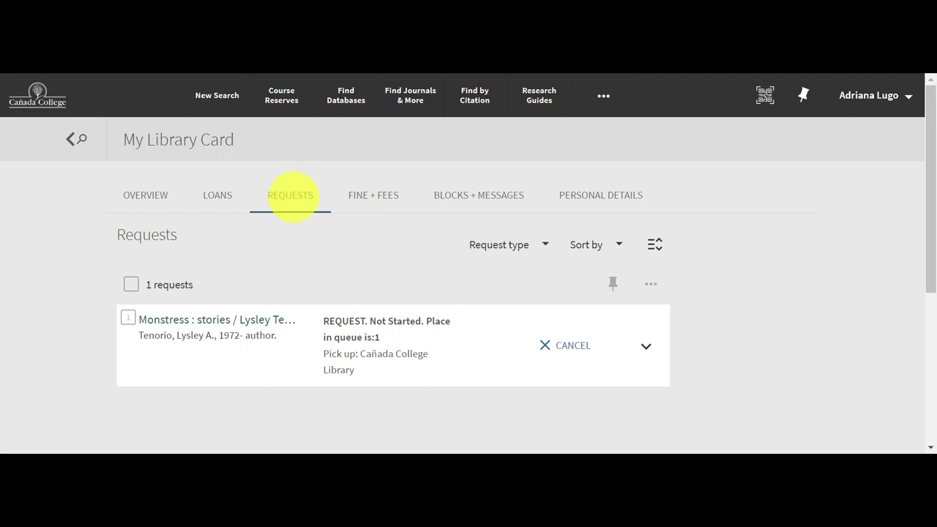
click(647, 348)
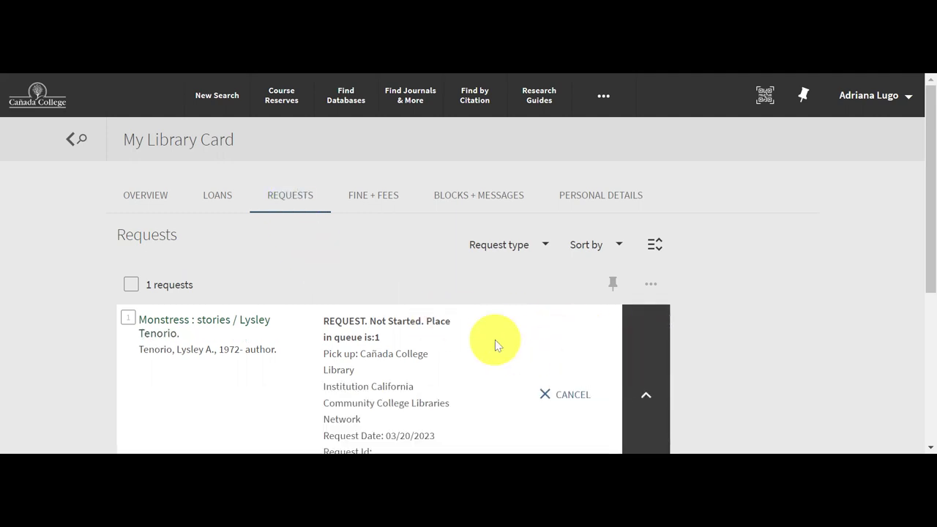
scroll(495, 344, down, 2)
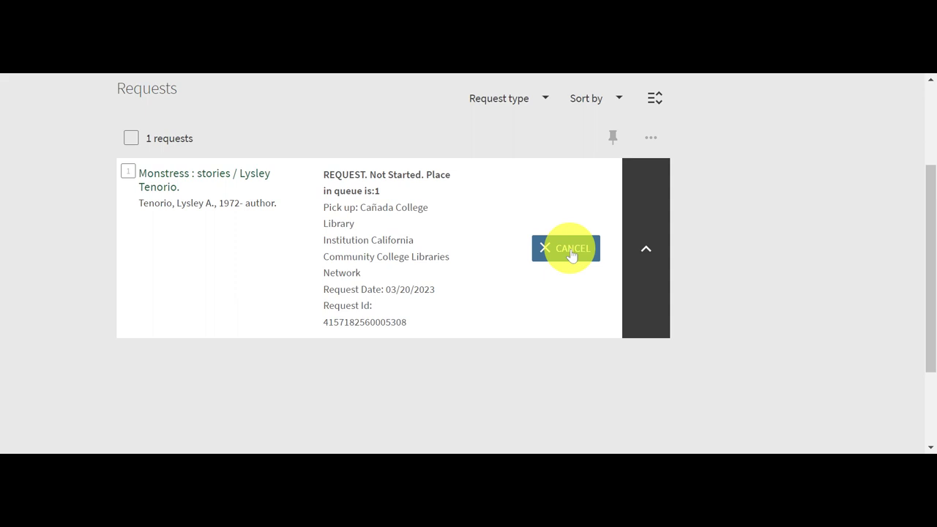
Cancel the Monstress request, confirm it, and dismiss the success message
click(570, 249)
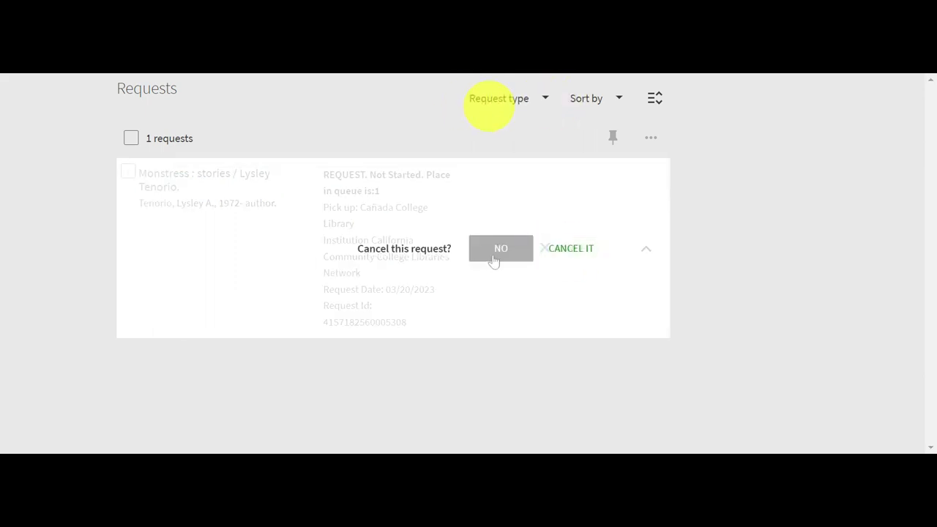
click(574, 260)
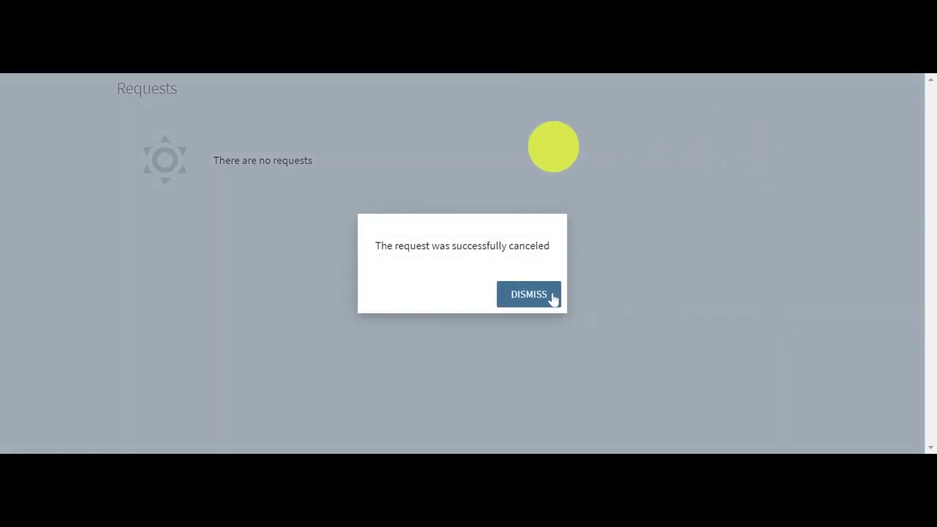
click(553, 297)
scroll(578, 311, up, 2)
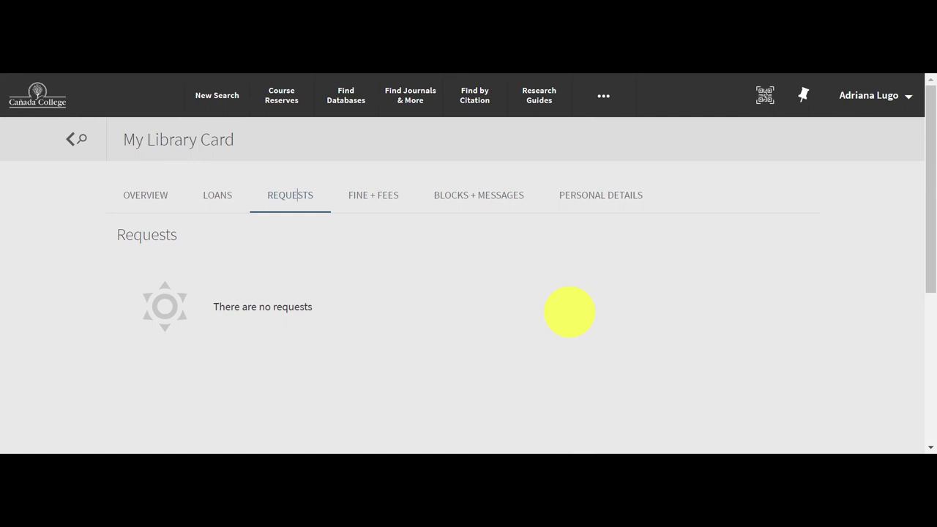
Check the Fine + Fees and Blocks + Messages sections, both showing none
click(359, 199)
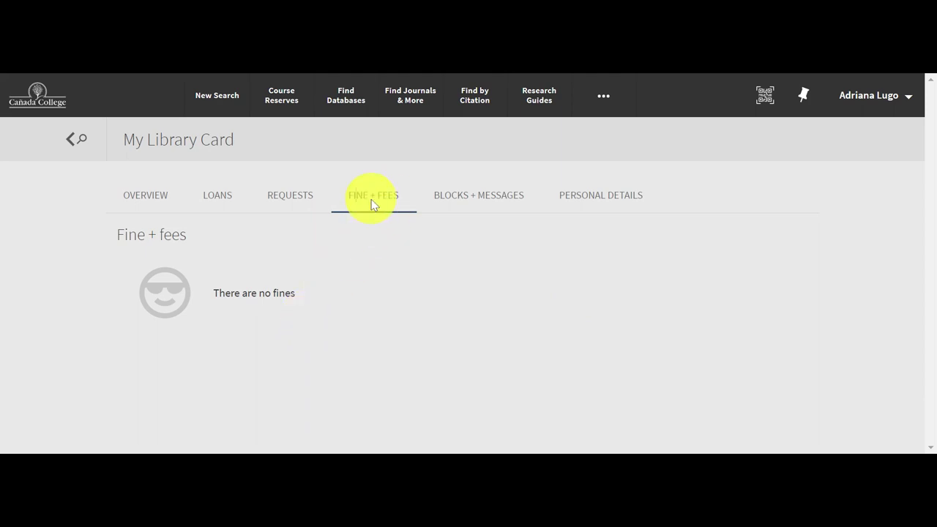
click(479, 197)
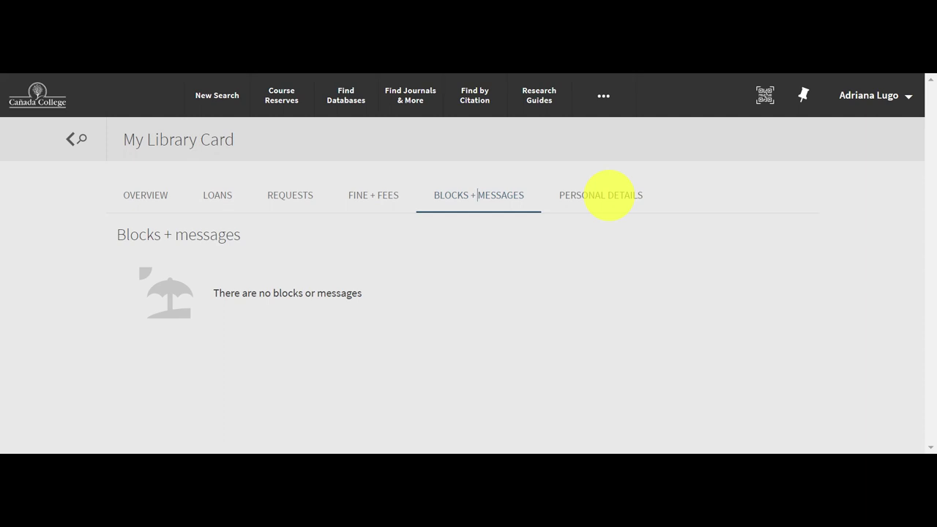
Sign out using the user name menu at the top right
click(907, 102)
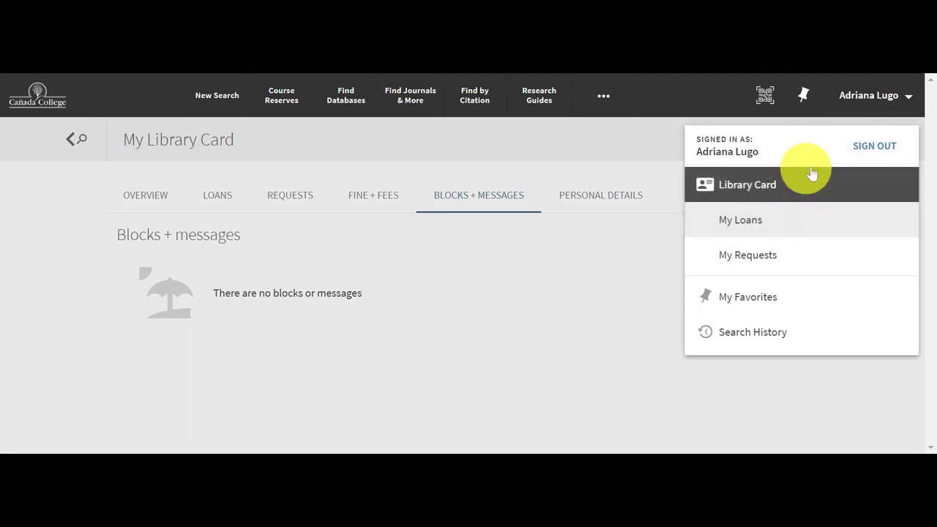
click(874, 147)
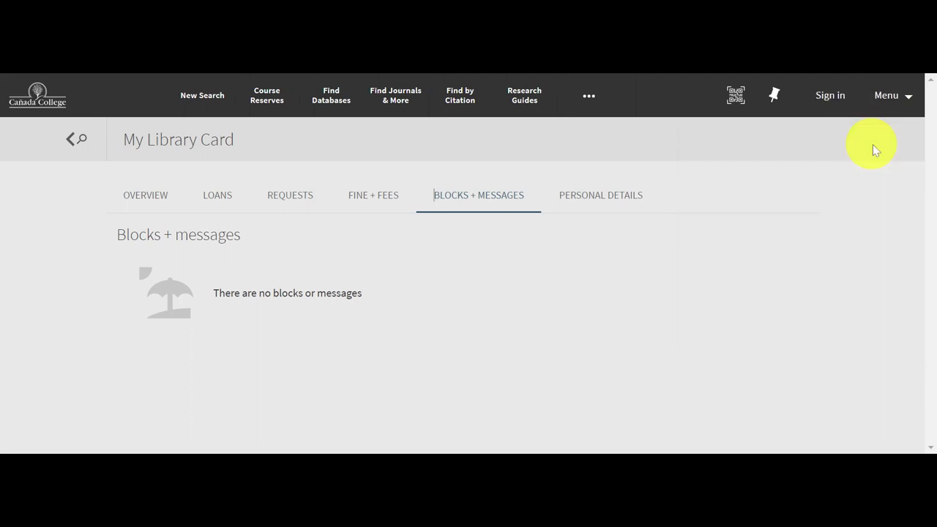